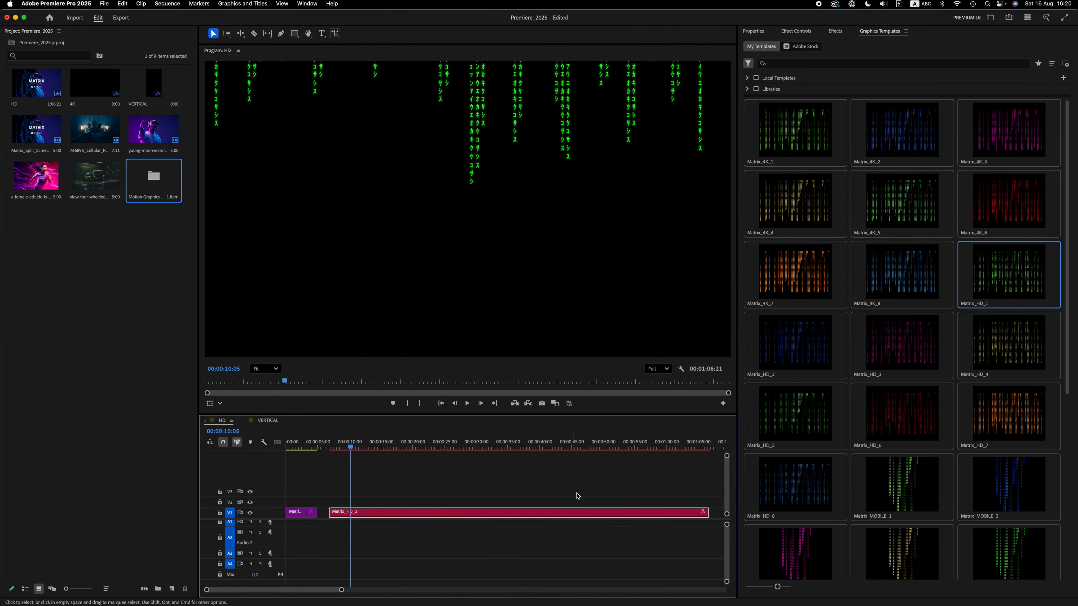
- Fill Matrix_1_Placeholder of the Matrix_HD_1 clip with the four-wheeled vehicle image from the project
{"action": "left_click", "coordinate": [760, 33]}
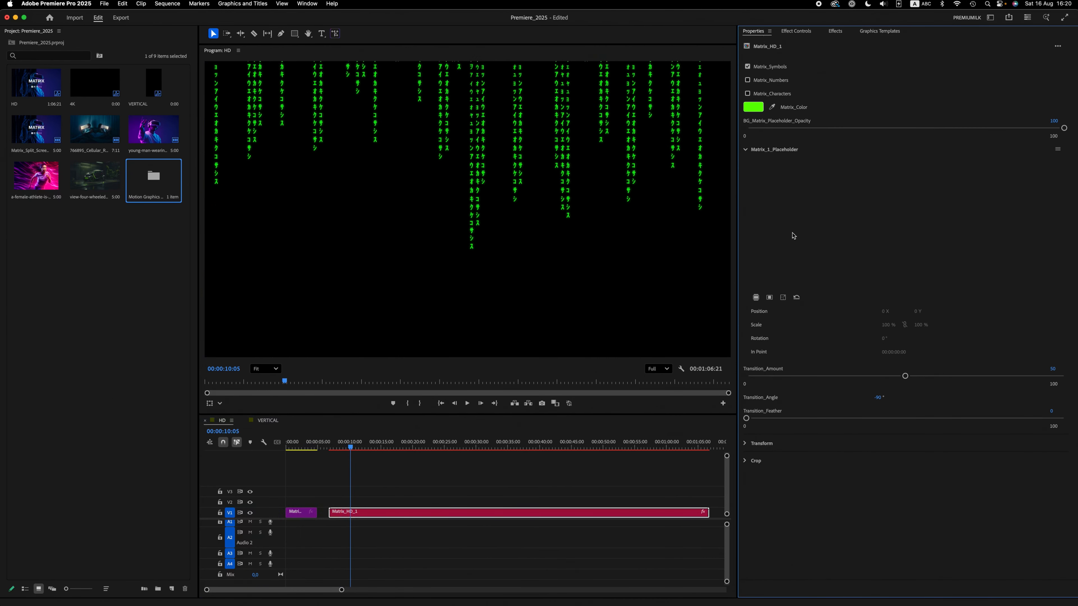
{"action": "left_click", "coordinate": [95, 178]}
{"action": "left_click_drag", "start_coordinate": [815, 291], "coordinate": [857, 272]}
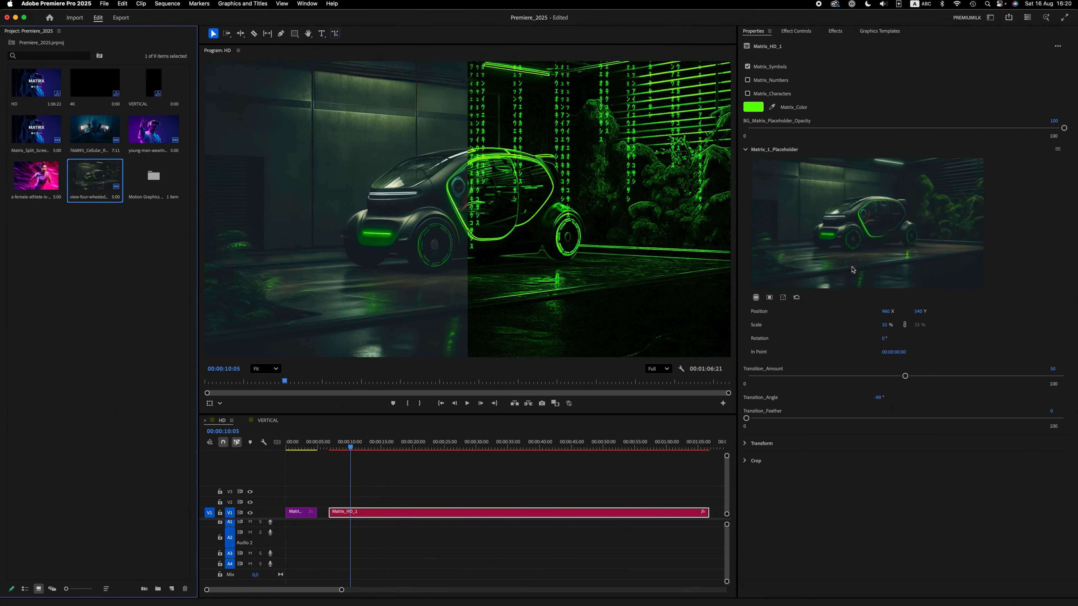
- Play back the Matrix_HD_1 clip from near its start and return the playhead to 00:00:11:06
{"action": "left_click", "coordinate": [340, 443]}
{"action": "key", "text": "space"}
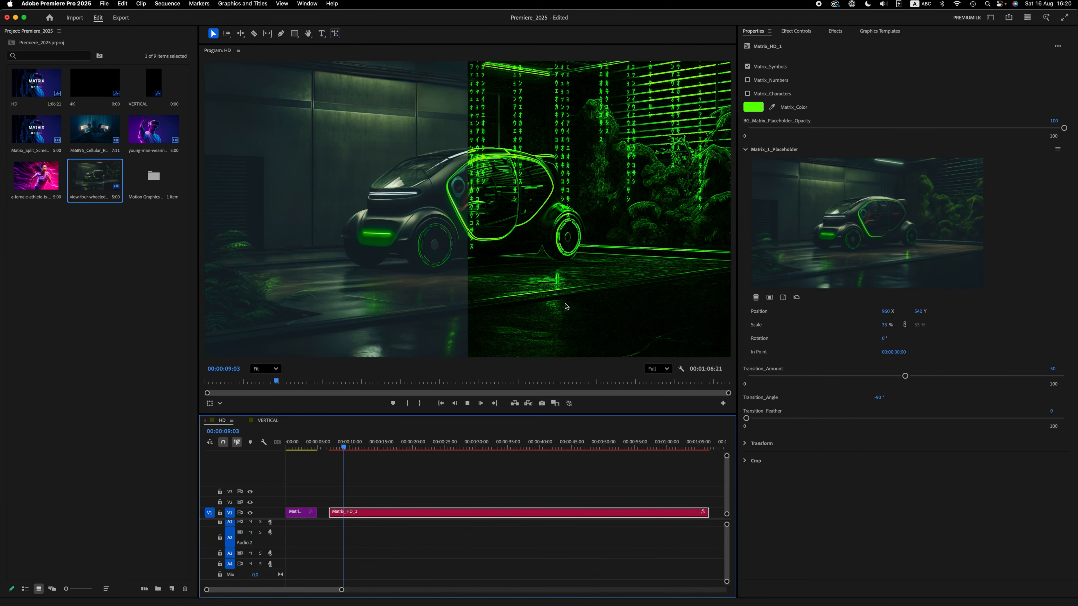
{"action": "key", "text": "space"}
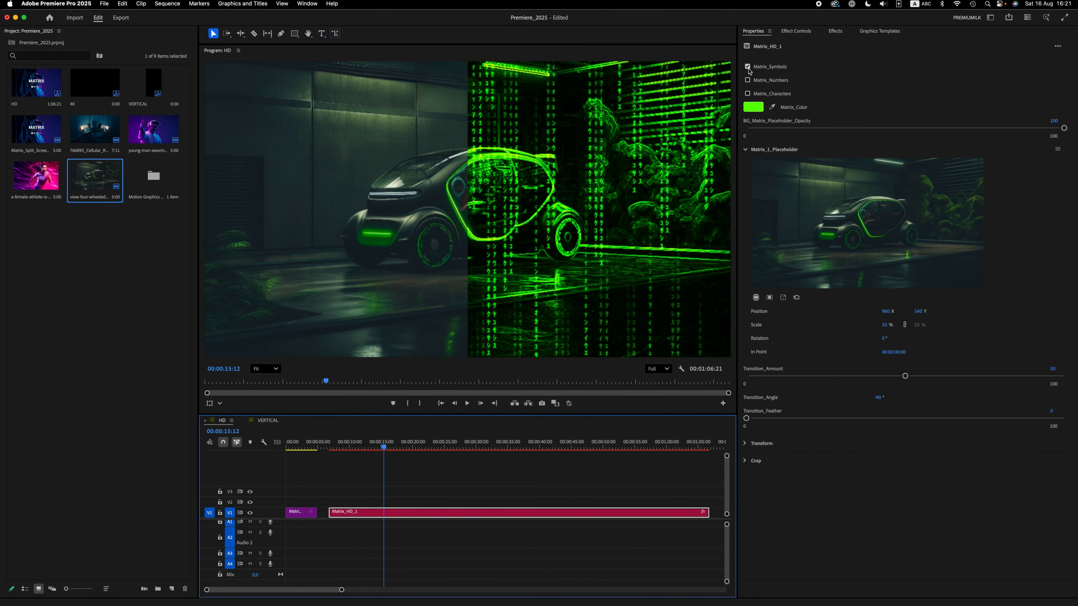
{"action": "left_click", "coordinate": [357, 442]}
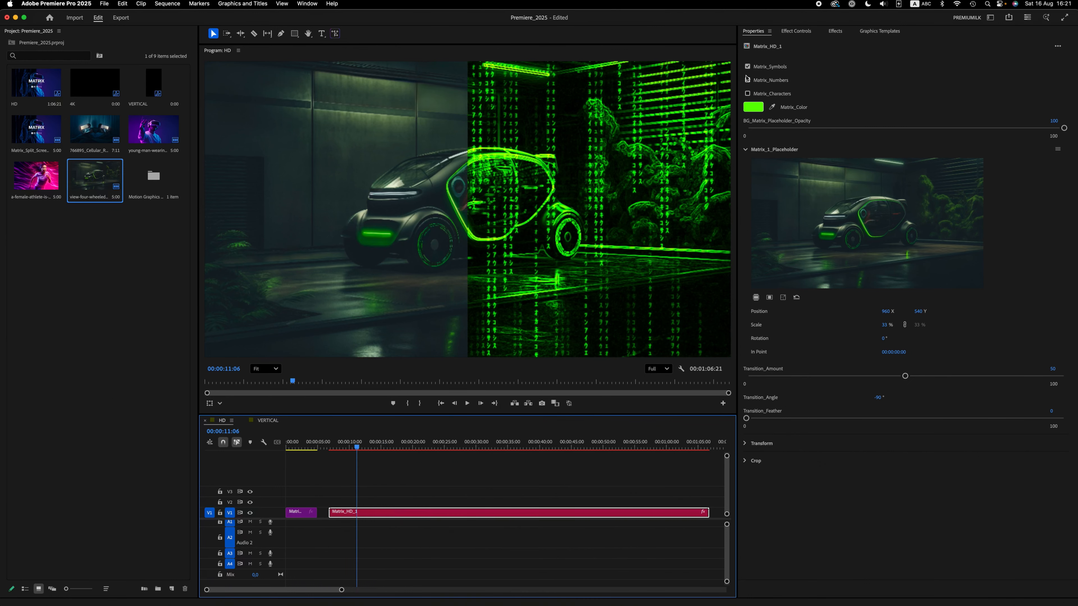
- Try Matrix_Numbers and Matrix_Characters in turn as the only falling glyphs, and switch back to Matrix_Symbols
{"action": "left_click", "coordinate": [747, 66]}
{"action": "left_click", "coordinate": [748, 80]}
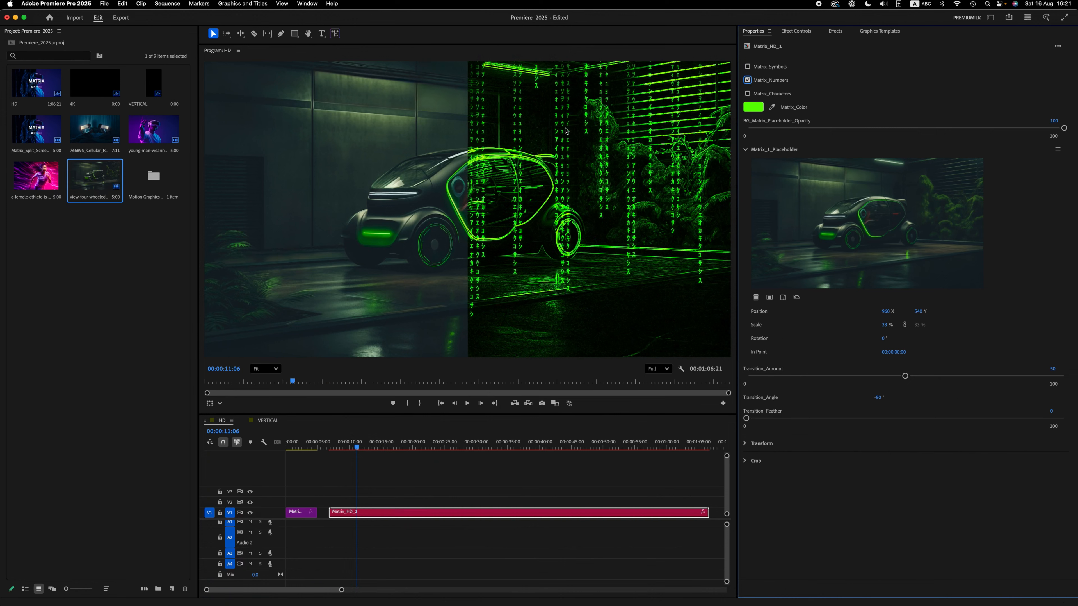
{"action": "left_click", "coordinate": [748, 79]}
{"action": "left_click", "coordinate": [747, 93]}
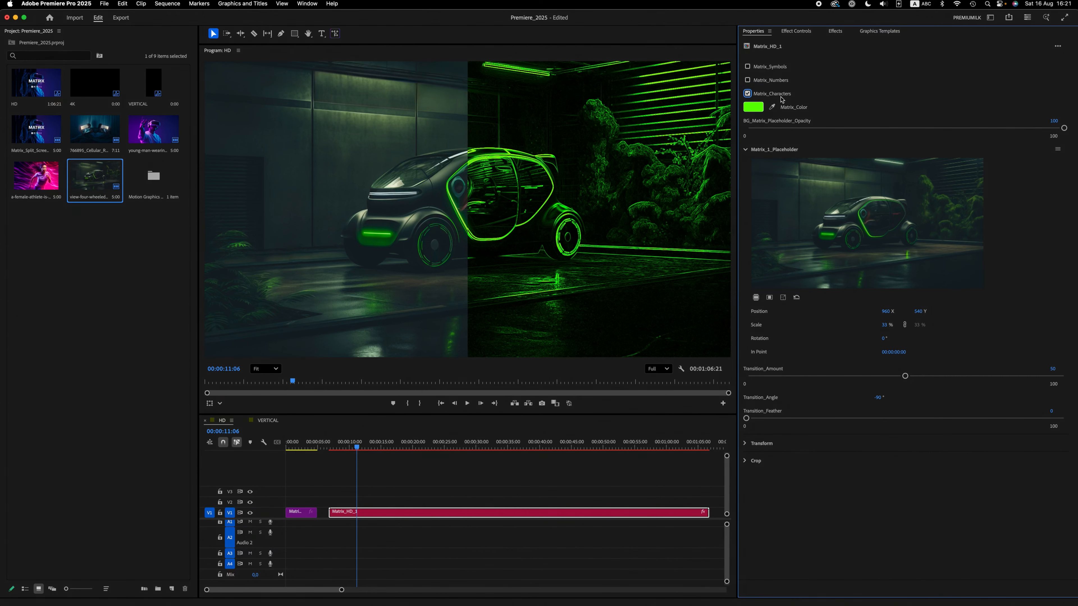
{"action": "left_click", "coordinate": [761, 99]}
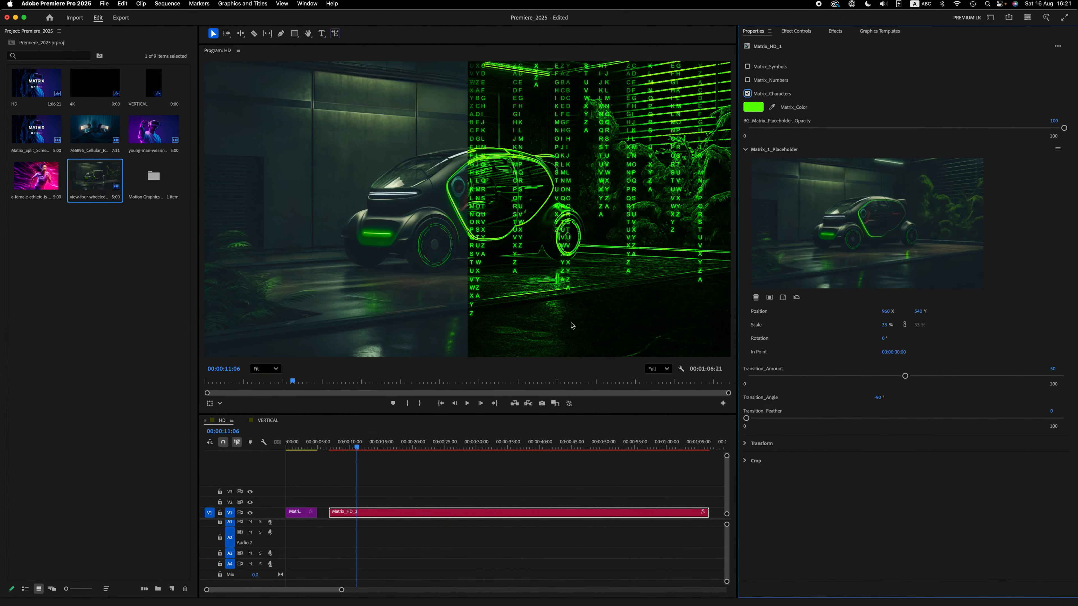
{"action": "left_click", "coordinate": [749, 94]}
{"action": "left_click", "coordinate": [748, 94]}
{"action": "left_click", "coordinate": [748, 67]}
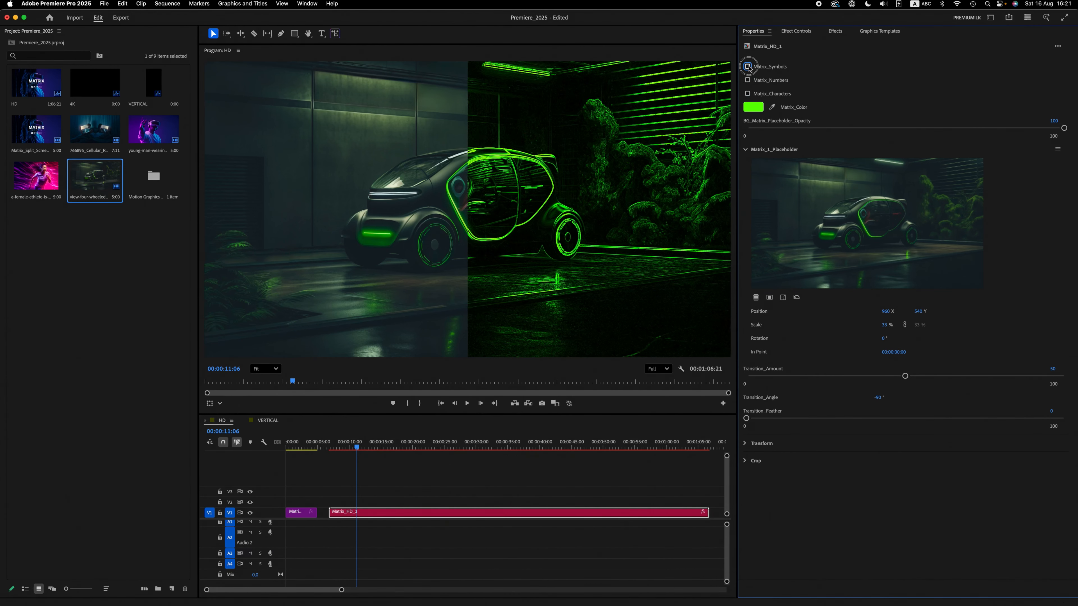
- Set Matrix_Color of the HD clip to orange FF5200
{"action": "left_click", "coordinate": [759, 108]}
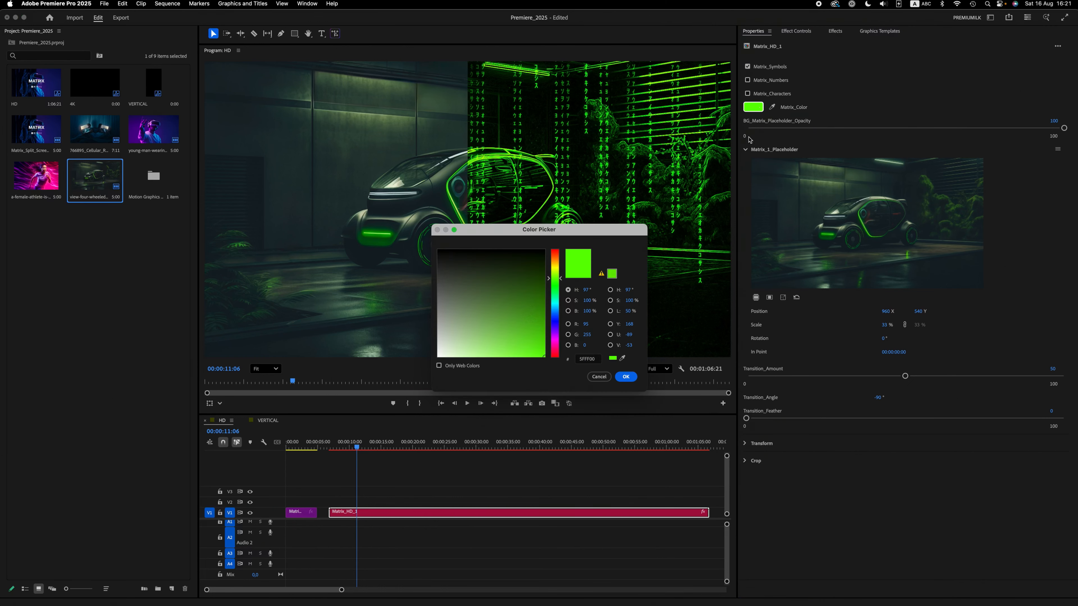
{"action": "left_click_drag", "start_coordinate": [556, 259], "coordinate": [556, 254]}
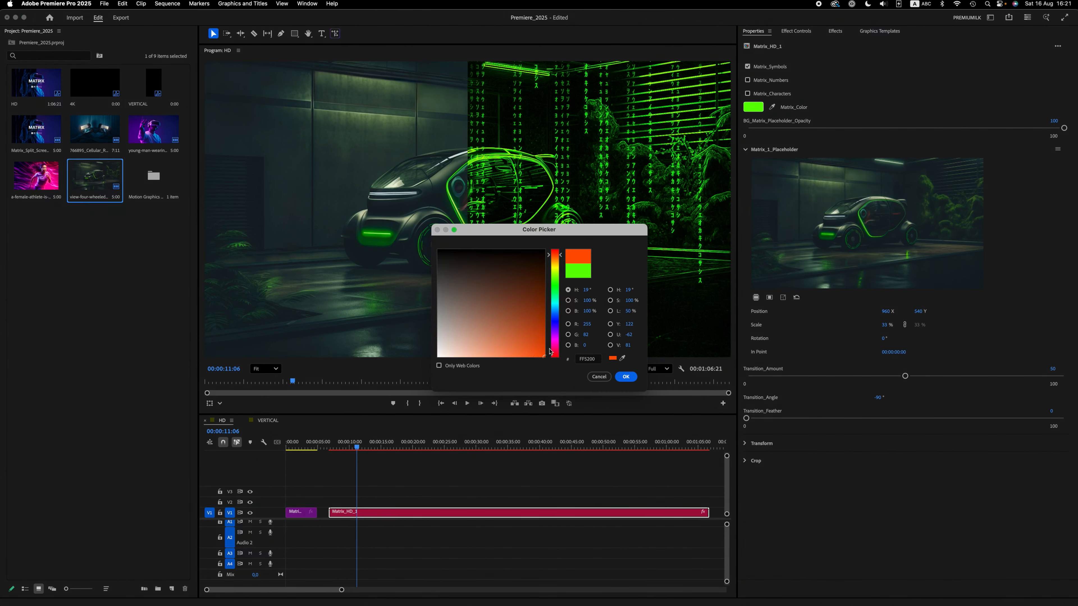
{"action": "left_click", "coordinate": [627, 377]}
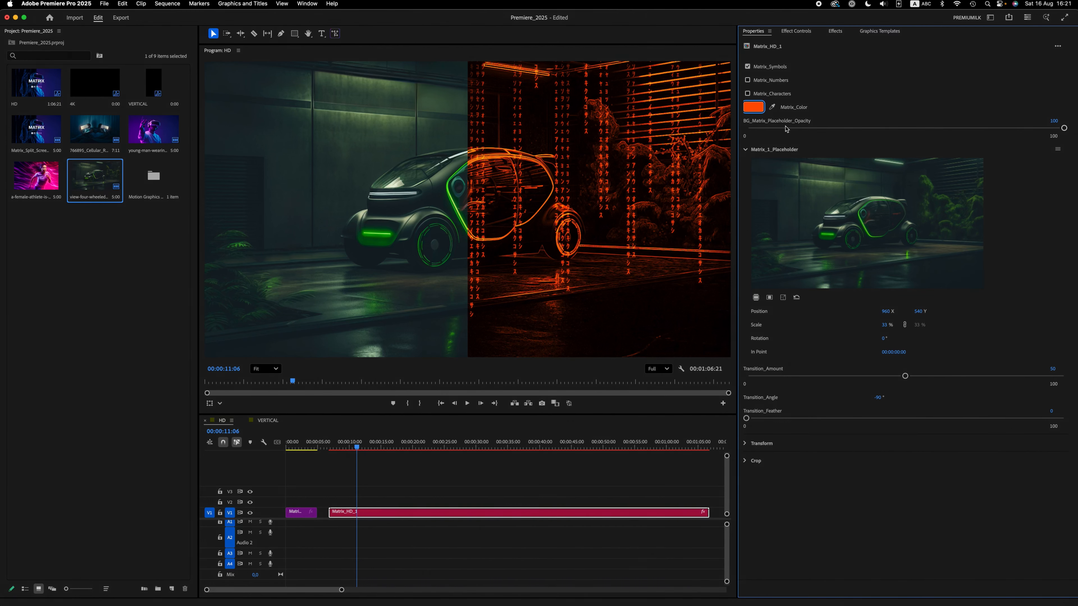
- Try lowering BG_Matrix_Placeholder_Opacity in stages down to 0 and restore it to 100
{"action": "left_click_drag", "start_coordinate": [1063, 128], "coordinate": [903, 128]}
{"action": "left_click_drag", "start_coordinate": [906, 129], "coordinate": [842, 132]}
{"action": "left_click_drag", "start_coordinate": [839, 130], "coordinate": [744, 129]}
{"action": "key", "text": "space"}
{"action": "left_click_drag", "start_coordinate": [747, 129], "coordinate": [1066, 128]}
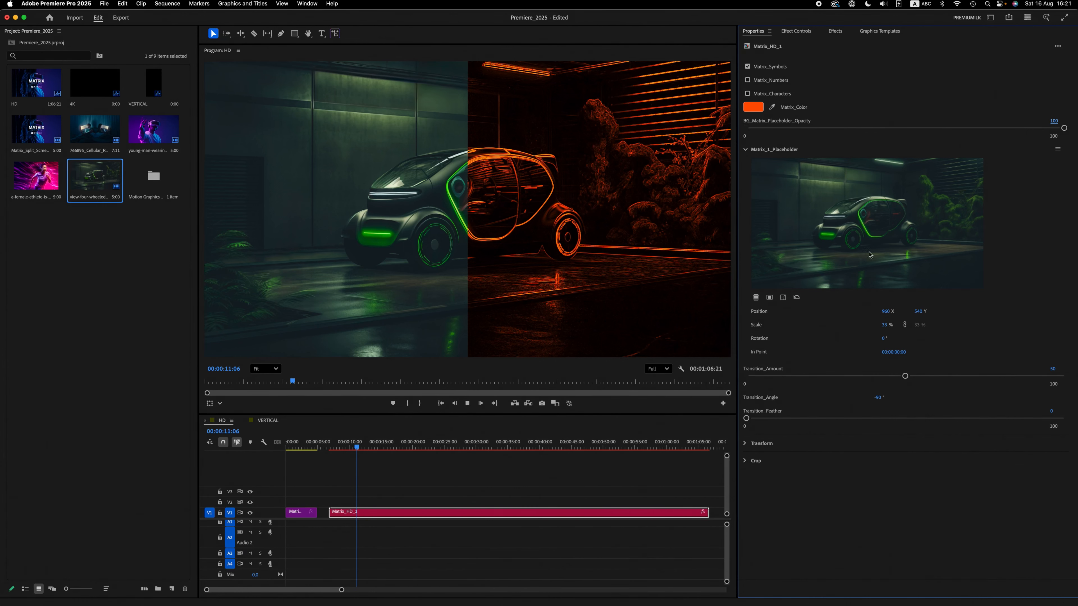
{"action": "key", "text": "space"}
- Replace the placeholder image with the young man in the VR headset and sample Matrix_Color from the blue on his shirt
{"action": "left_click_drag", "start_coordinate": [152, 133], "coordinate": [869, 264]}
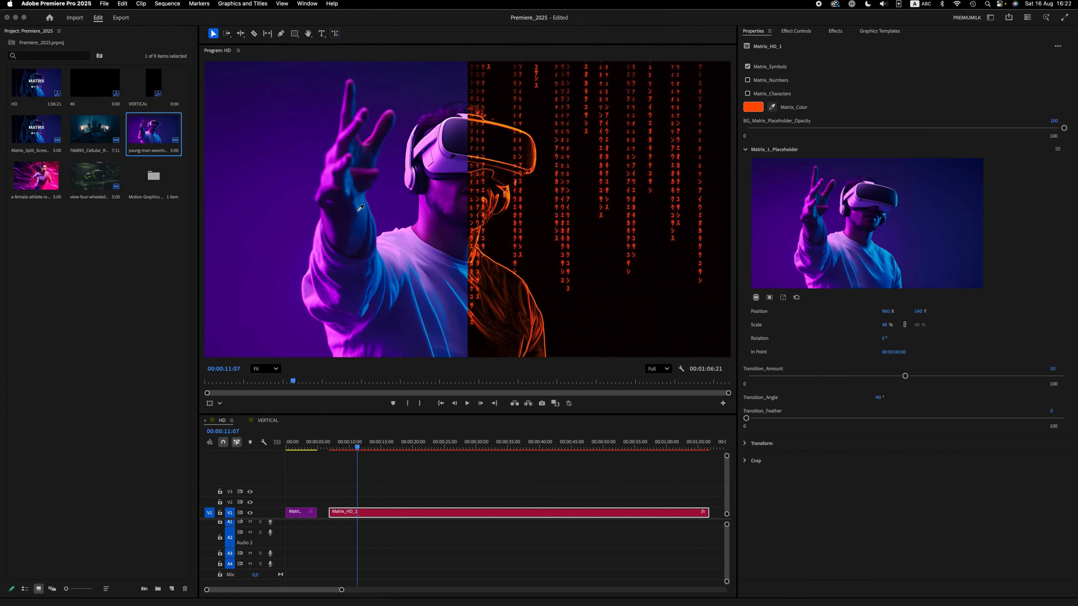
{"action": "left_click", "coordinate": [445, 284]}
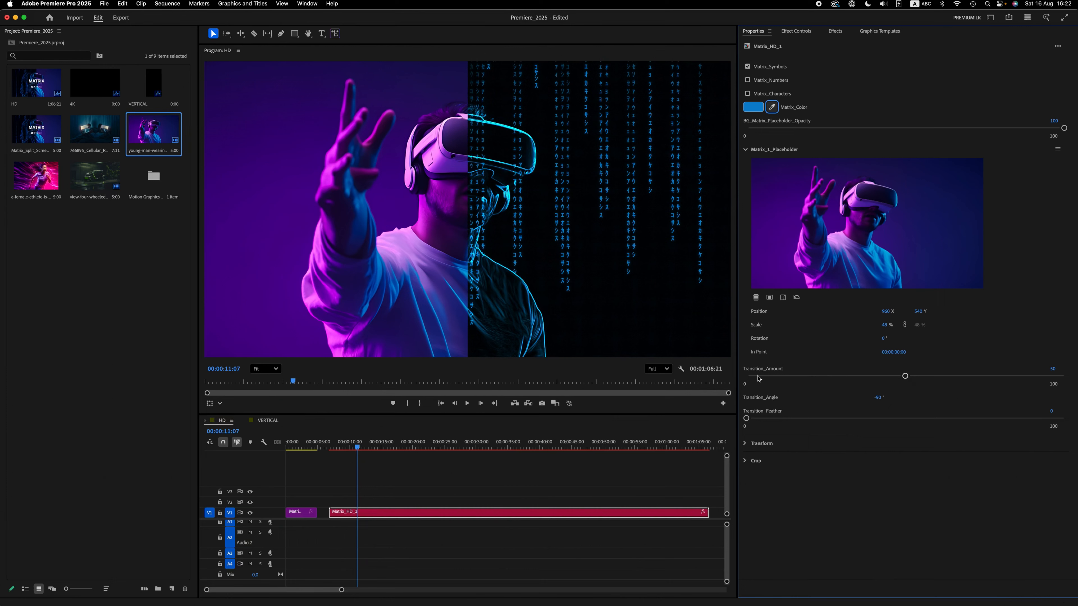
- Try shifting the split with Transition_Amount and set it back to 50
{"action": "mouse_move", "coordinate": [905, 378]}
{"action": "left_mouse_down"}
{"action": "mouse_move", "coordinate": [847, 373]}
{"action": "mouse_move", "coordinate": [967, 376]}
{"action": "mouse_move", "coordinate": [880, 377]}
{"action": "mouse_move", "coordinate": [898, 375]}
{"action": "left_mouse_up"}
{"action": "left_click", "coordinate": [1052, 369]}
{"action": "type", "text": "50"}
{"action": "key", "text": "Return"}
- Set Transition_Angle to 90° and try a Transition_Feather of 100 before returning the feather to 0
{"action": "left_click", "coordinate": [879, 396]}
{"action": "key", "text": "Return"}
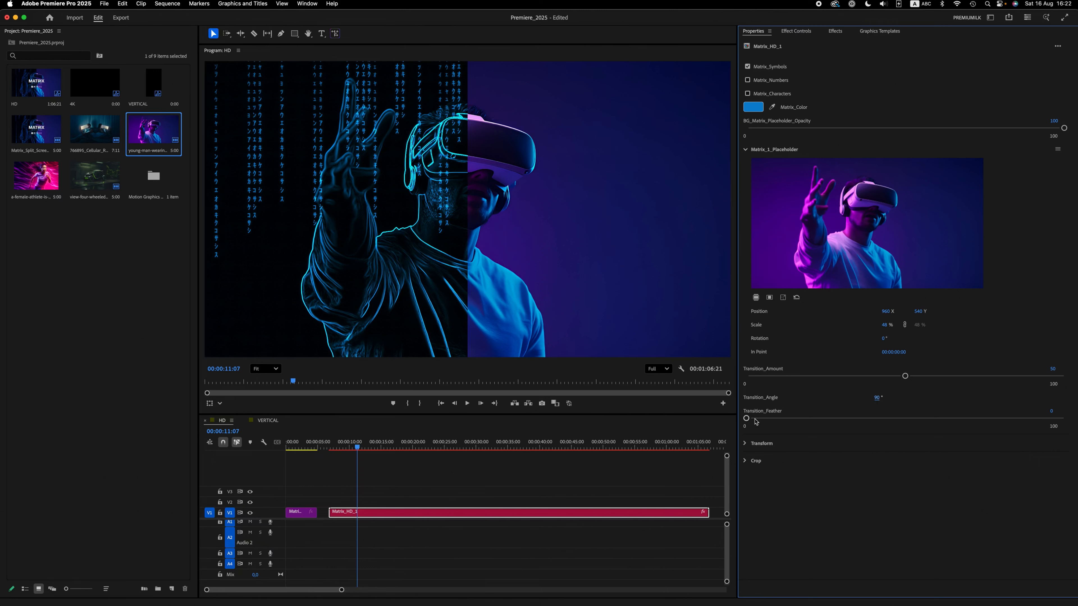
{"action": "left_click_drag", "start_coordinate": [757, 420], "coordinate": [1072, 418]}
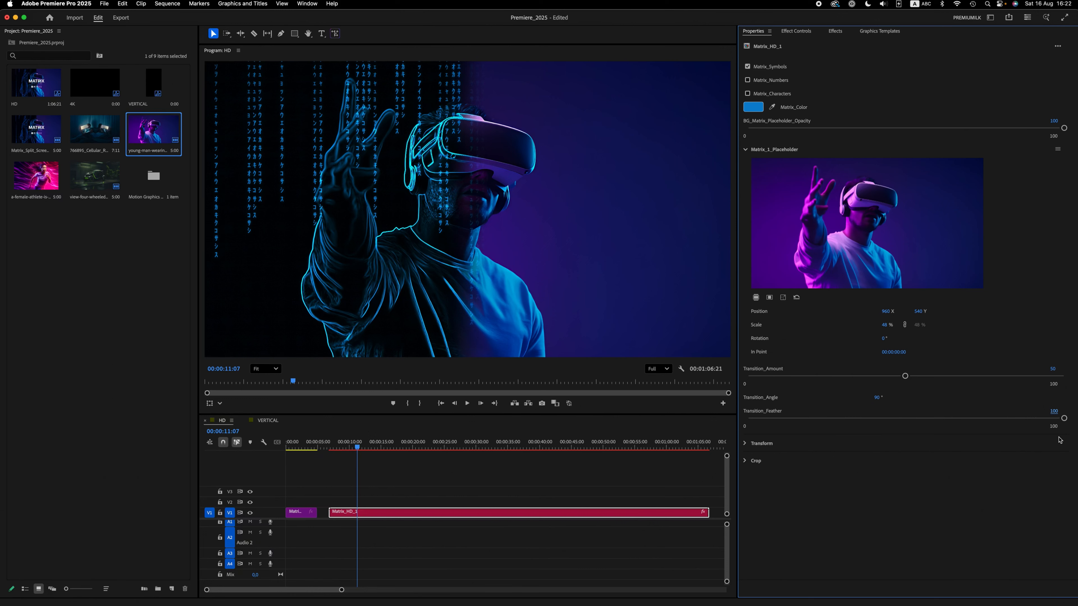
{"action": "left_click_drag", "start_coordinate": [1064, 418], "coordinate": [726, 429]}
- Tilt the HD clip's split by setting Transition_Angle to 18° and Transition_Amount to 49
{"action": "left_click", "coordinate": [877, 398]}
{"action": "type", "text": "0"}
{"action": "key", "text": "Return"}
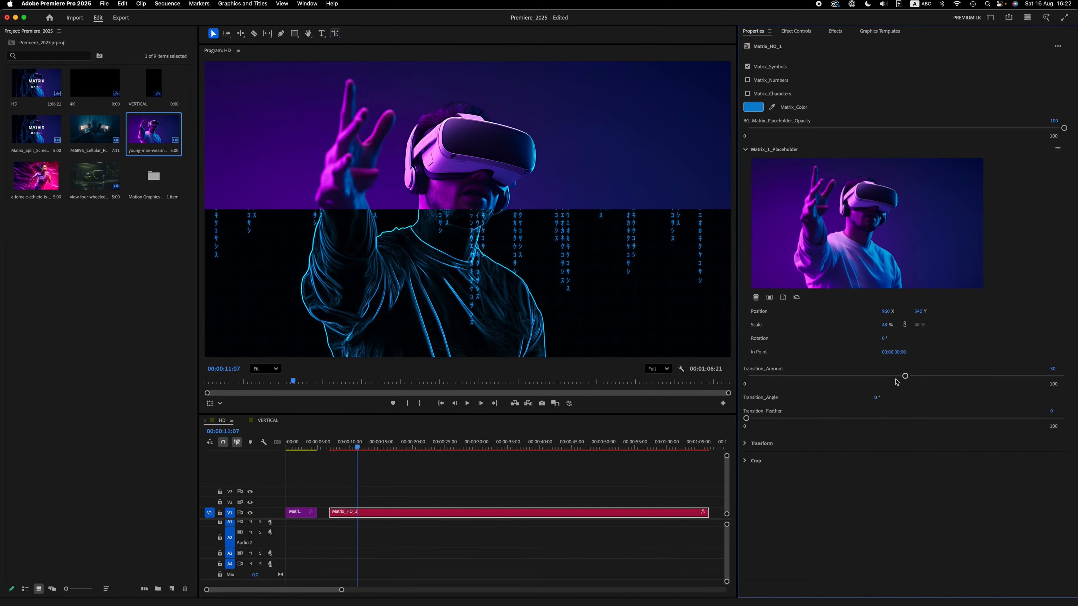
{"action": "left_click_drag", "start_coordinate": [875, 399], "coordinate": [933, 373]}
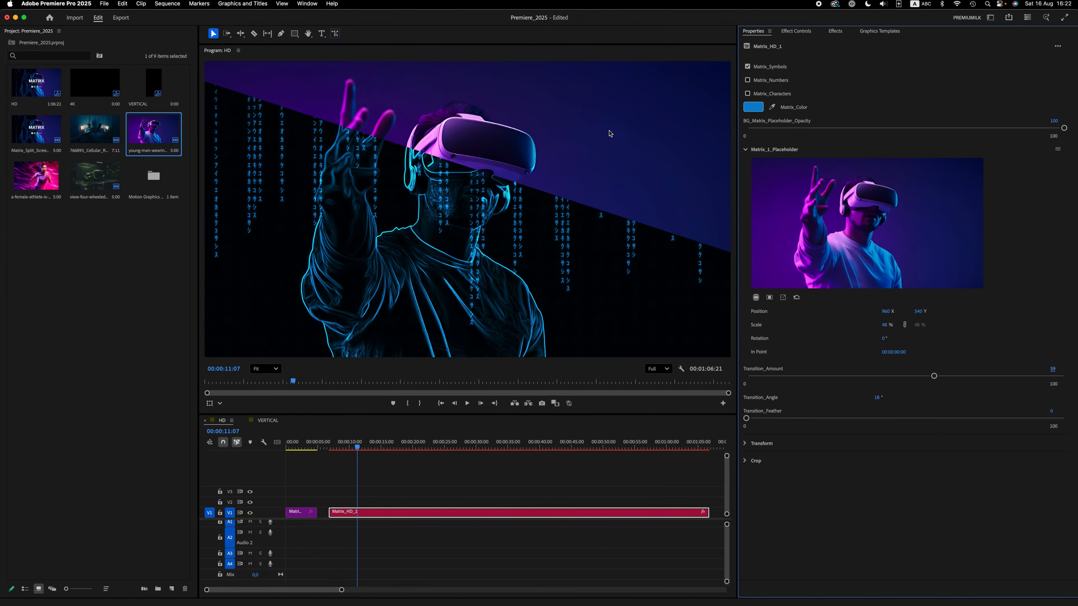
{"action": "left_click_drag", "start_coordinate": [934, 376], "coordinate": [903, 375]}
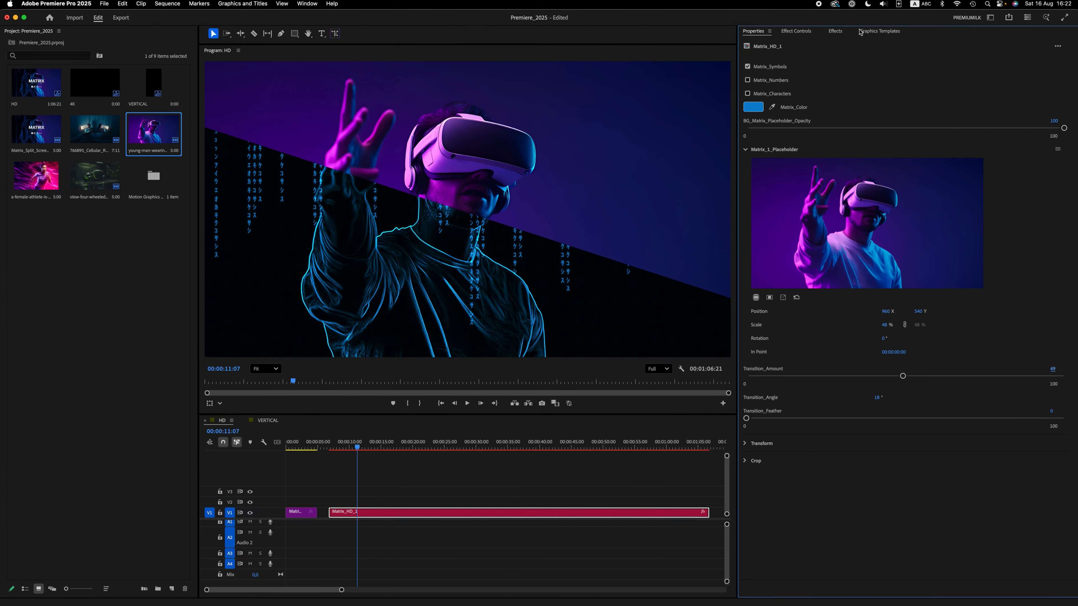
- Add the Matrix_MOBILE_1 graphics template to track V1 of the VERTICAL sequence
{"action": "left_click", "coordinate": [877, 34]}
{"action": "left_click", "coordinate": [268, 420]}
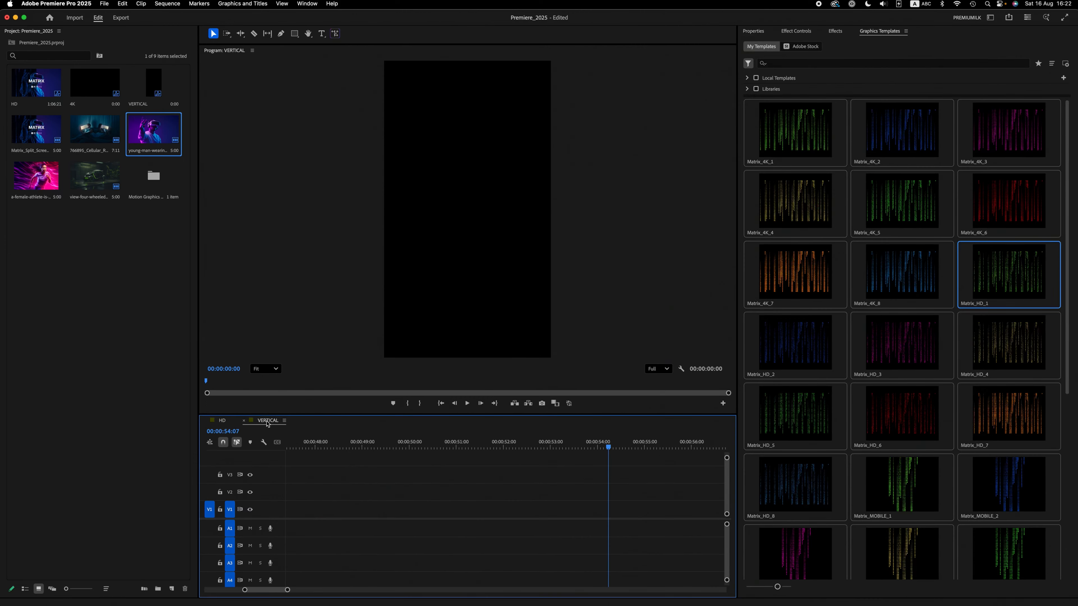
{"action": "scroll", "coordinate": [984, 352], "scroll_direction": "down", "scroll_amount": 5}
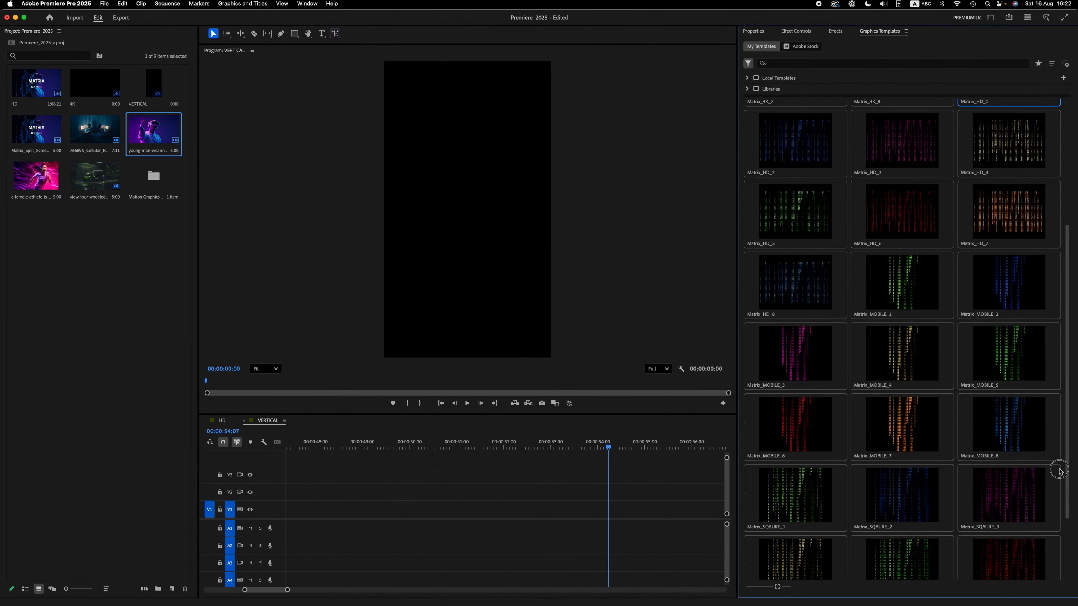
{"action": "left_click_drag", "start_coordinate": [900, 292], "coordinate": [345, 510]}
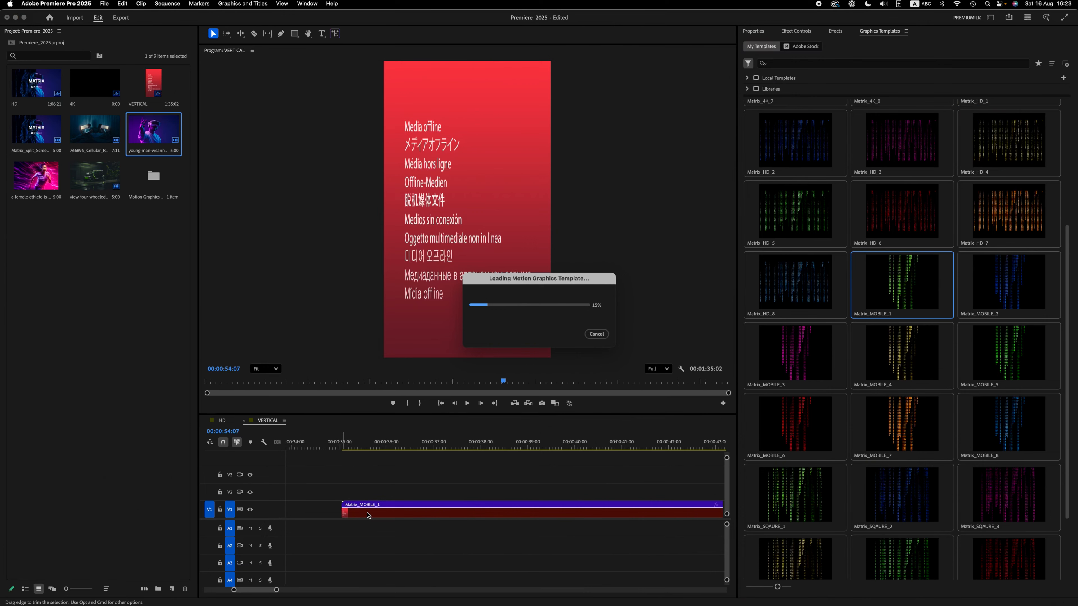
- Ripple delete the gap before the Matrix_MOBILE_1 clip and place the playhead at 00:00:02:04
{"action": "key", "text": "minus"}
{"action": "key", "text": "minus"}
{"action": "key", "text": "minus"}
{"action": "right_click", "coordinate": [342, 513]}
{"action": "left_click", "coordinate": [358, 515]}
{"action": "left_click", "coordinate": [311, 445]}
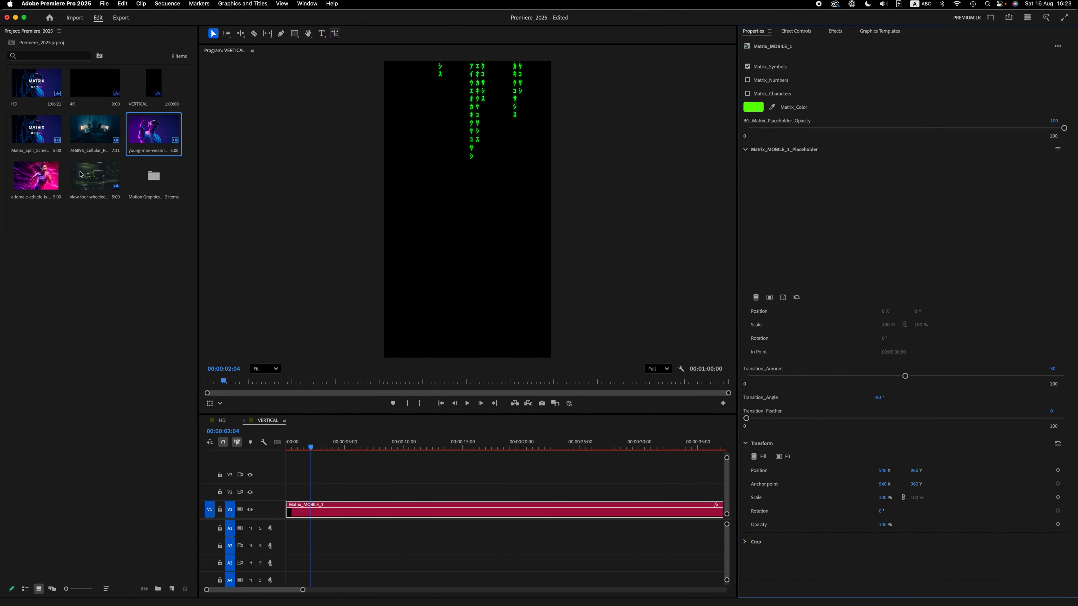
- Fill Matrix_MOBILE_1_Placeholder with the female athlete image and set its horizontal position to 368
{"action": "left_click_drag", "start_coordinate": [38, 178], "coordinate": [845, 208]}
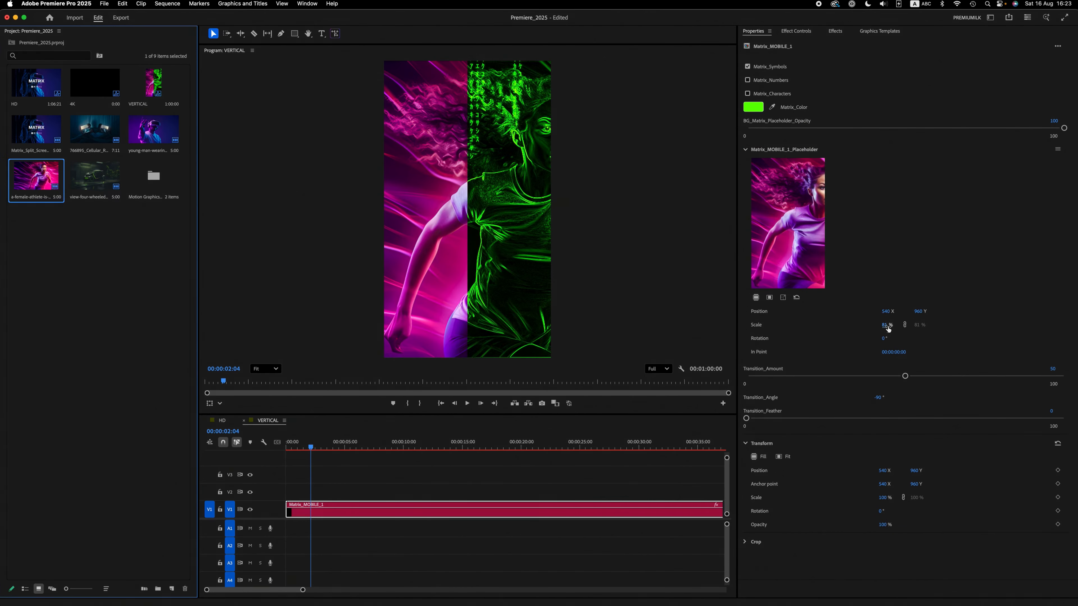
{"action": "left_click_drag", "start_coordinate": [885, 311], "coordinate": [817, 315]}
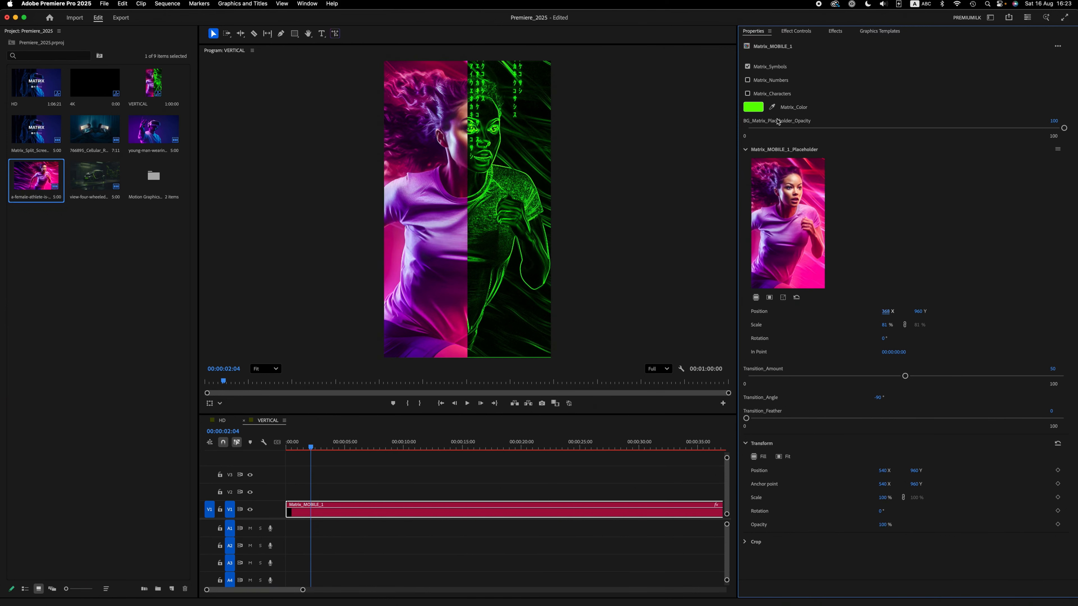
- Sample Matrix_Color from the pink background of the athlete image and intensify it to FF0084
{"action": "left_click", "coordinate": [773, 108]}
{"action": "left_click", "coordinate": [394, 245]}
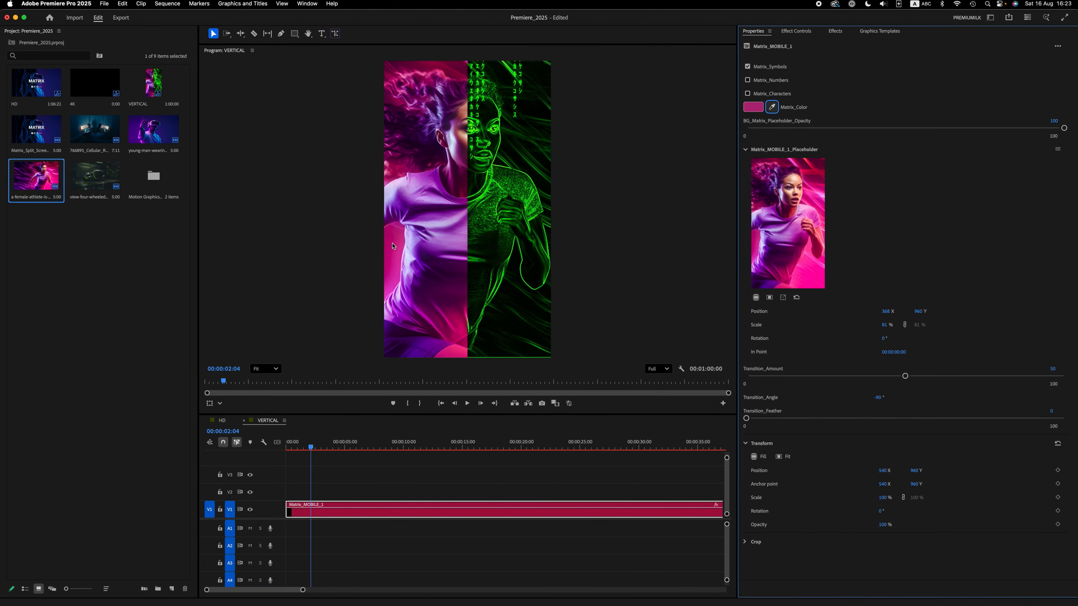
{"action": "left_click", "coordinate": [753, 110]}
{"action": "left_click_drag", "start_coordinate": [528, 331], "coordinate": [546, 357]}
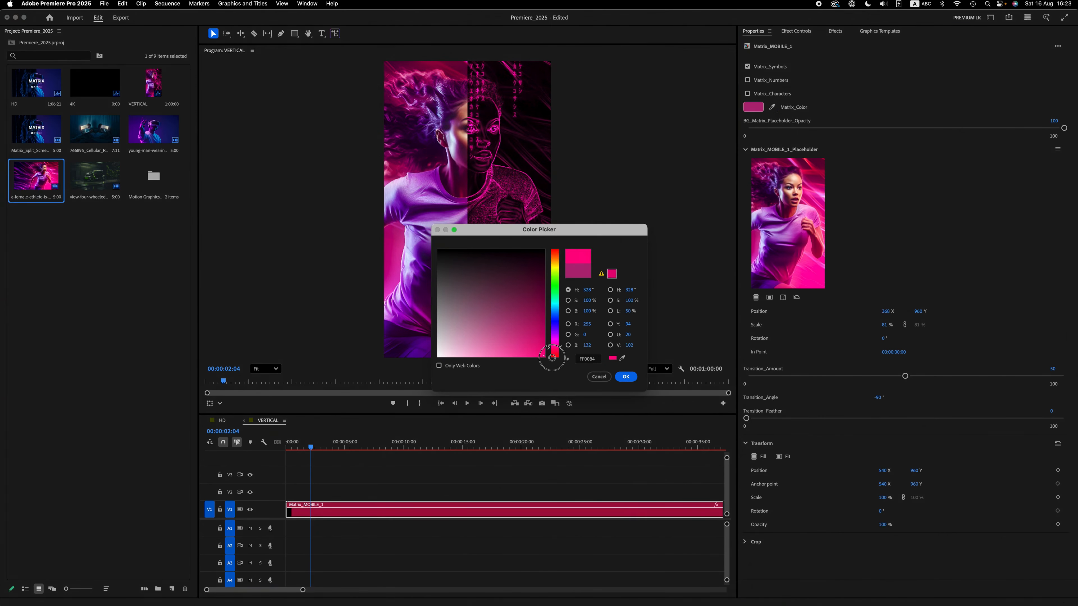
{"action": "left_click", "coordinate": [626, 376]}
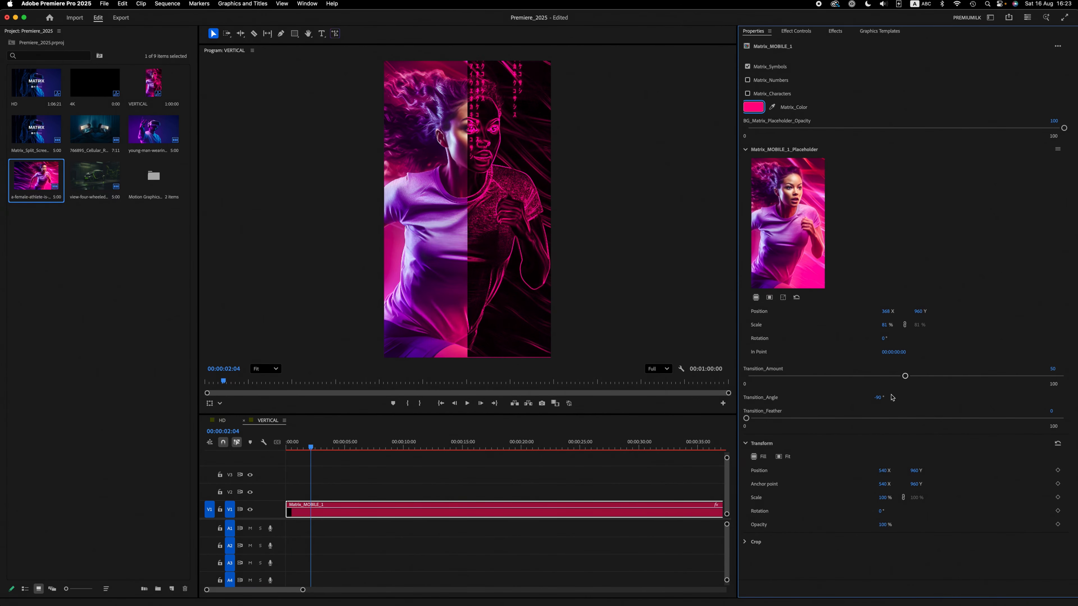
- Set the Matrix_MOBILE_1 clip's Transition_Angle to 90°
{"action": "left_click", "coordinate": [879, 396]}
{"action": "type", "text": "90"}
{"action": "key", "text": "Return"}
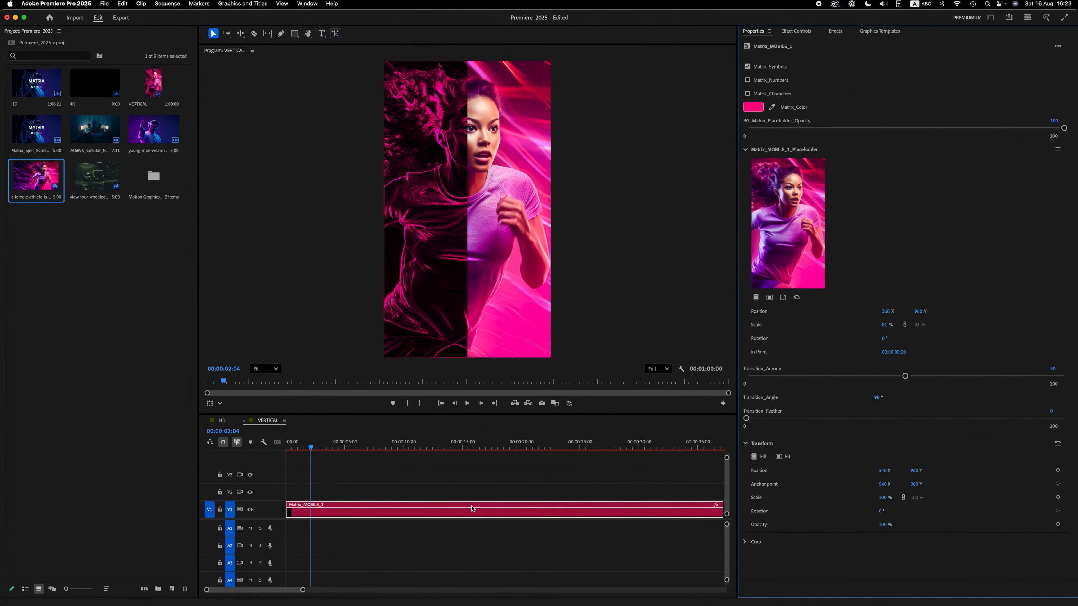
- Play back the vertical sequence from about 12 seconds in to check the pink Matrix effect
{"action": "left_click", "coordinate": [422, 446]}
{"action": "key", "text": "minus"}
{"action": "key", "text": "minus"}
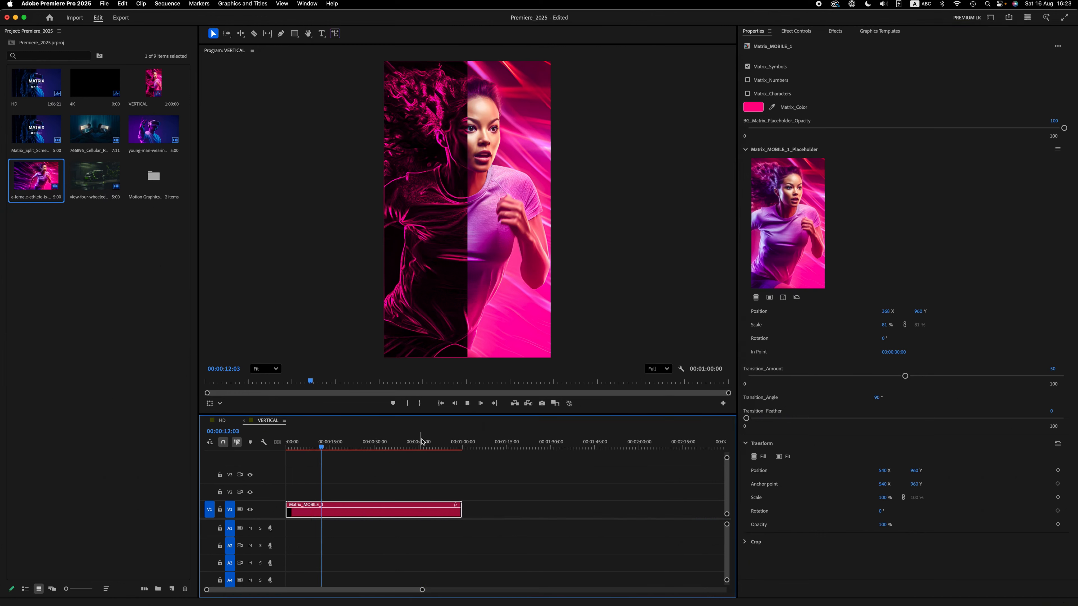
{"action": "key", "text": "space"}
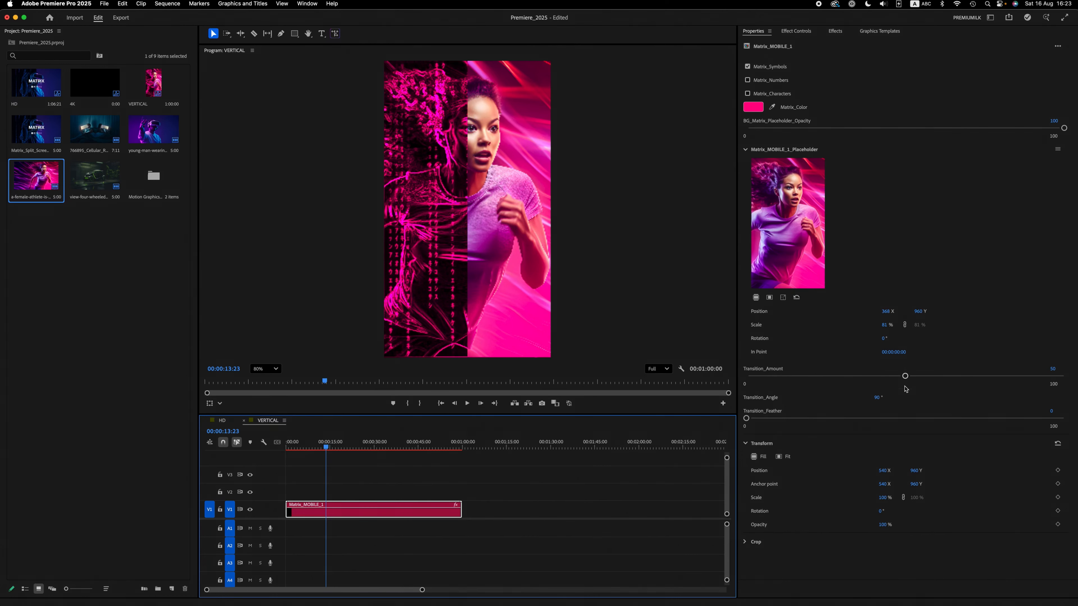
- Try Transition_Amount values of 55 and 40 on the vertical clip, and set it back to 50
{"action": "left_click", "coordinate": [1052, 369]}
{"action": "type", "text": "55"}
{"action": "key", "text": "Return"}
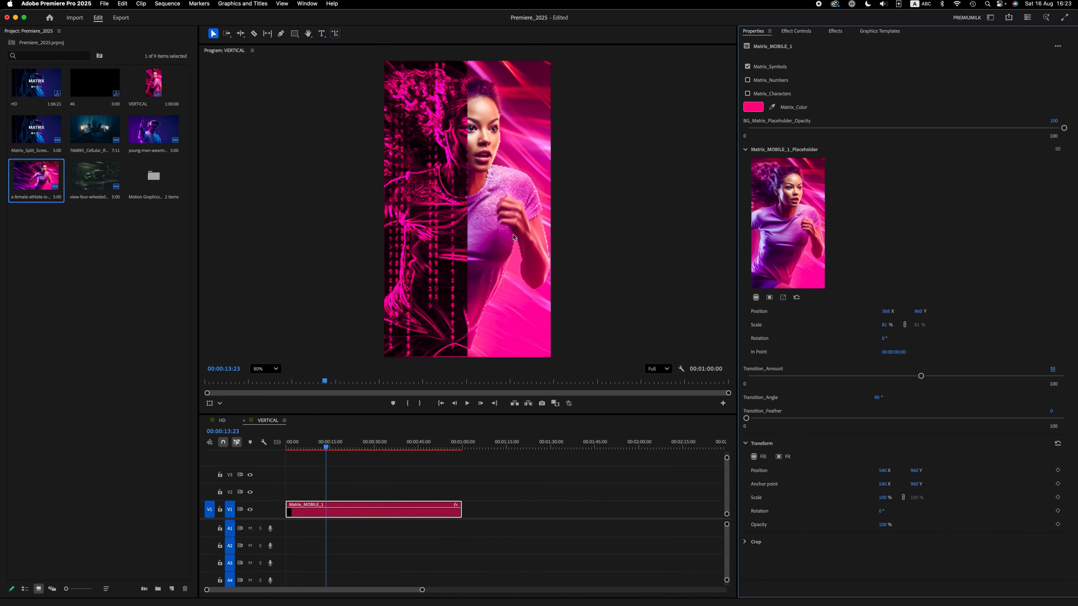
{"action": "left_click", "coordinate": [1052, 368]}
{"action": "type", "text": "40"}
{"action": "key", "text": "Return"}
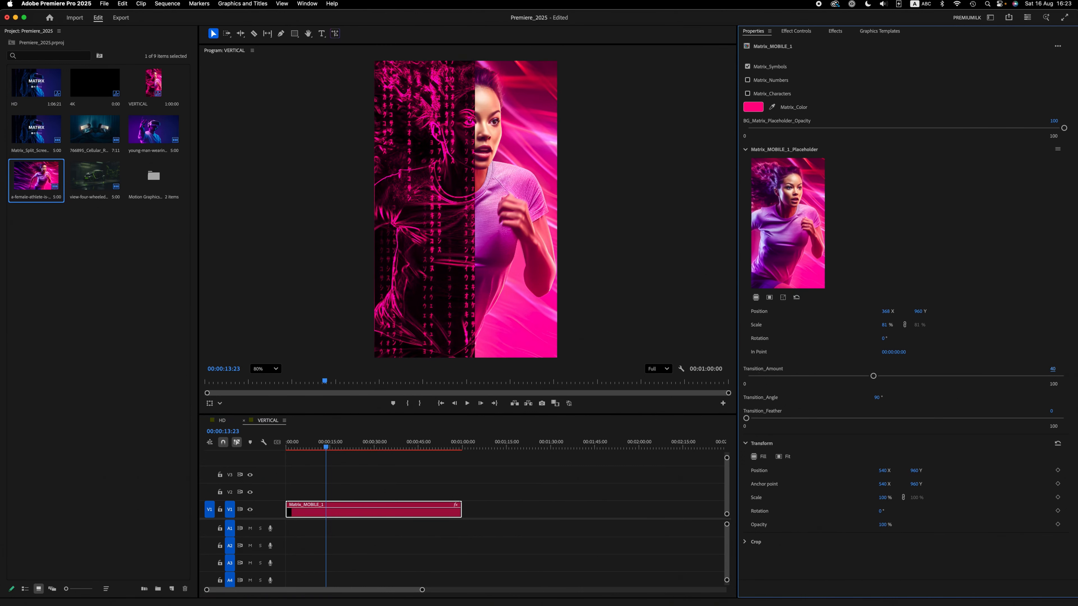
{"action": "left_click", "coordinate": [1053, 369]}
{"action": "type", "text": "50"}
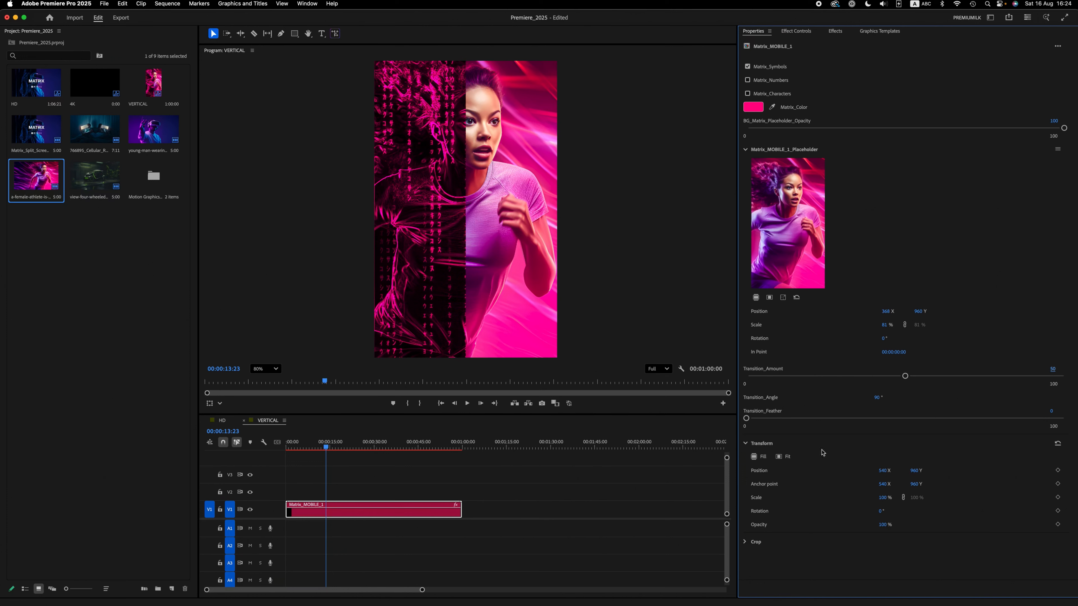
- Set the Matrix_MOBILE_1 clip's Transition_Feather to 100 and preview the softened split from about 11 seconds
{"action": "left_click_drag", "start_coordinate": [747, 418], "coordinate": [1066, 420]}
{"action": "left_click", "coordinate": [319, 445]}
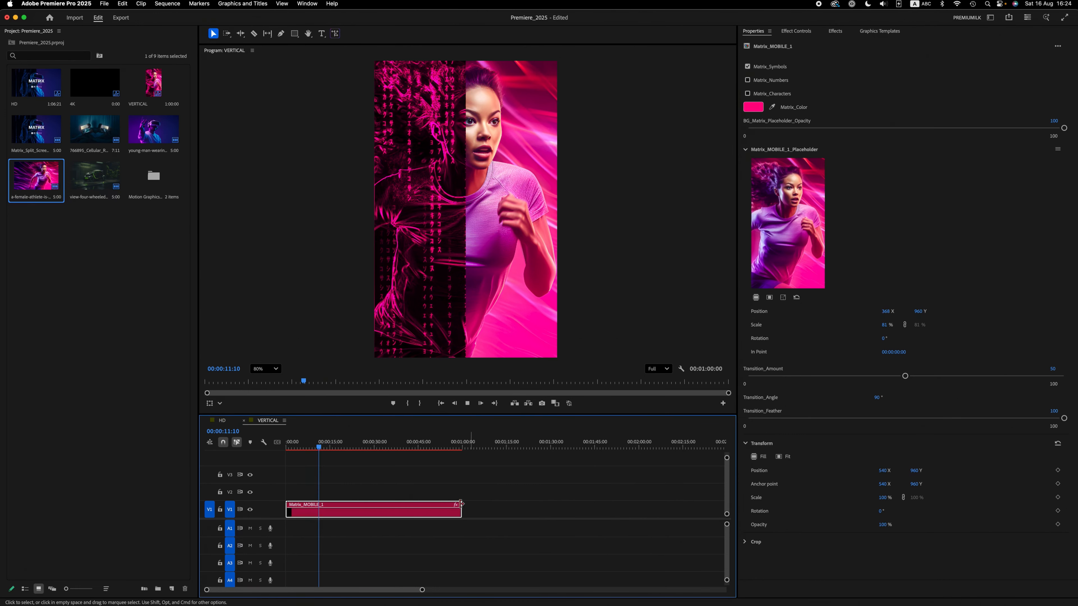
- Trim the end of the Matrix_MOBILE_1 clip in the VERTICAL sequence to 00:00:10:10
{"action": "left_click_drag", "start_coordinate": [461, 509], "coordinate": [459, 509]}
{"action": "left_click_drag", "start_coordinate": [357, 506], "coordinate": [322, 507]}
{"action": "left_click_drag", "start_coordinate": [319, 447], "coordinate": [315, 447]}
{"action": "left_click_drag", "start_coordinate": [321, 502], "coordinate": [315, 505]}
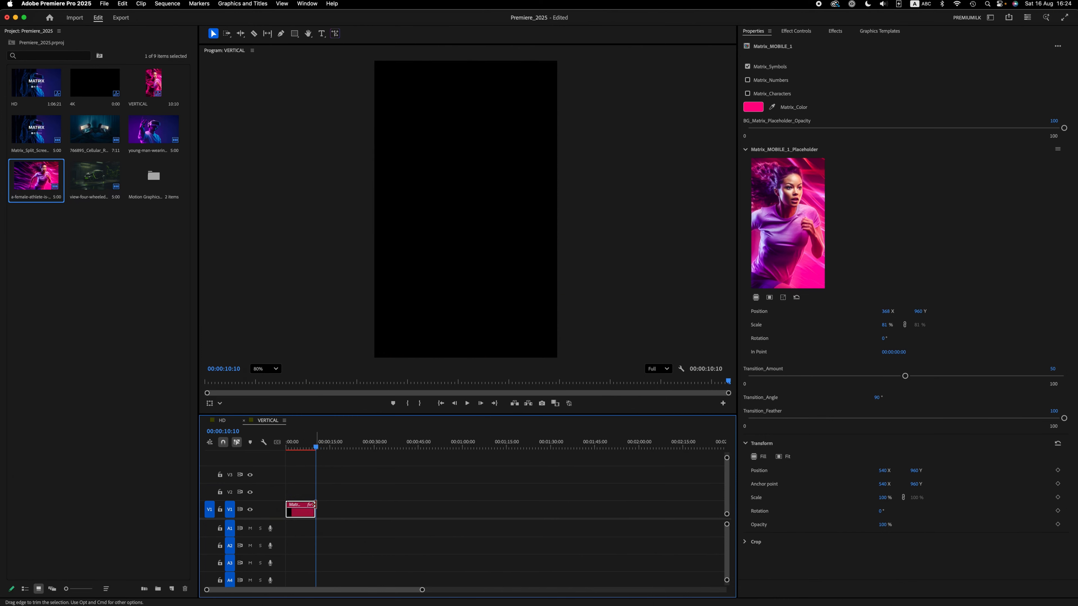
- Render the video preview of the shortened VERTICAL sequence, with the render details expanded and the progress dialog moved clear of the picture
{"action": "left_click", "coordinate": [300, 447]}
{"action": "key", "text": "Return"}
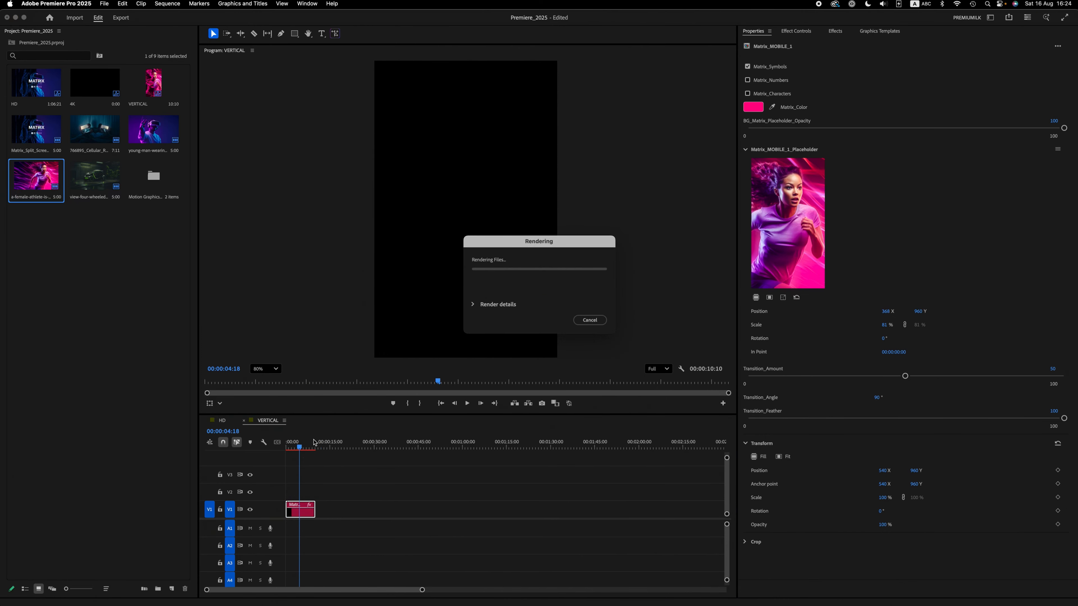
{"action": "left_click", "coordinate": [473, 305]}
{"action": "left_click_drag", "start_coordinate": [549, 241], "coordinate": [656, 184]}
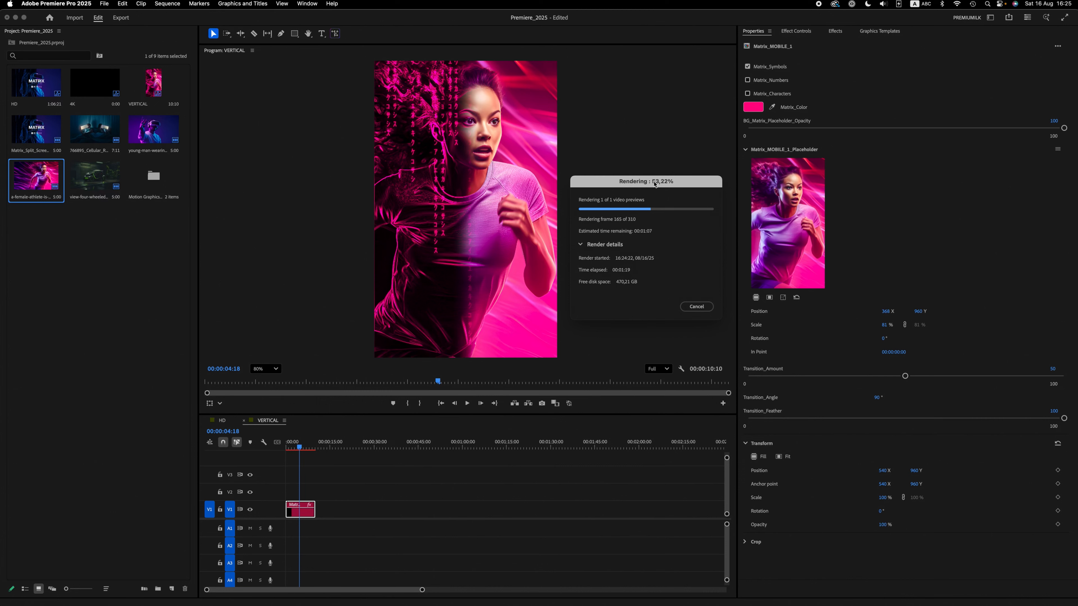
{"action": "left_click_drag", "start_coordinate": [655, 184], "coordinate": [655, 154]}
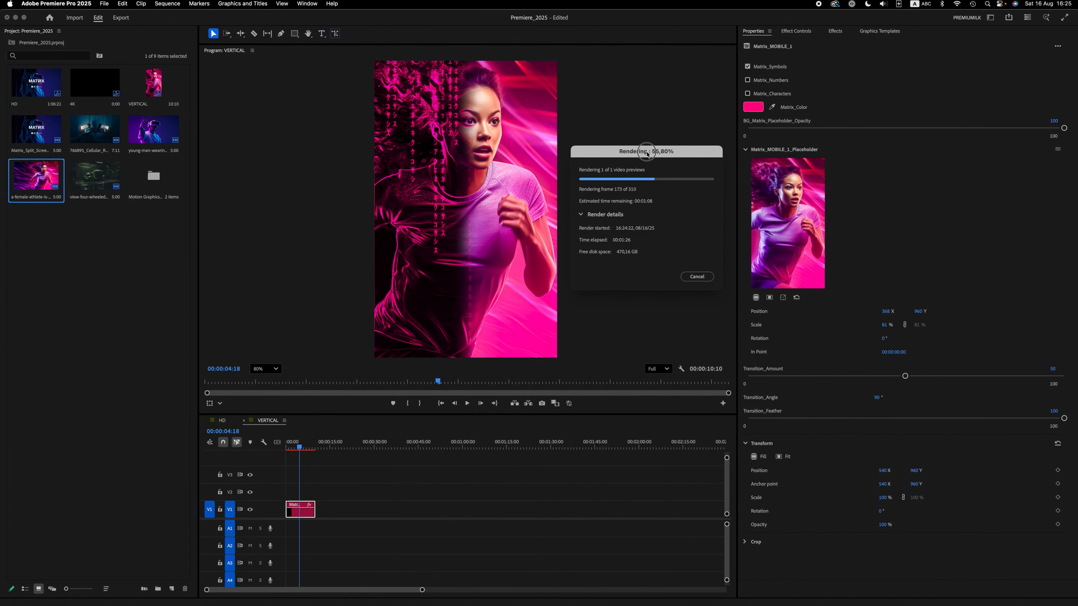
{"action": "left_click_drag", "start_coordinate": [647, 155], "coordinate": [647, 150]}
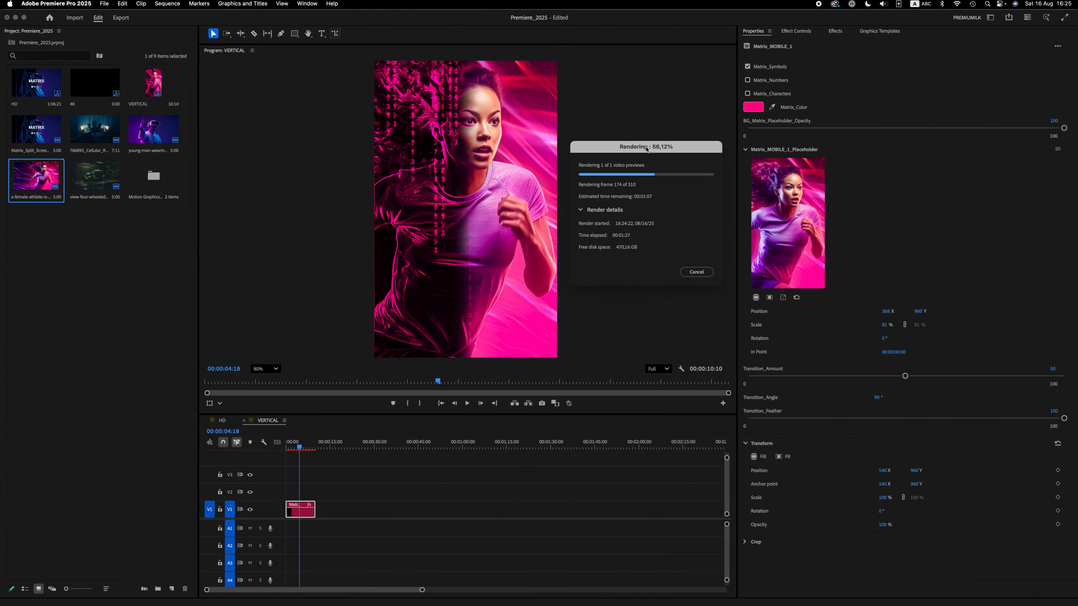